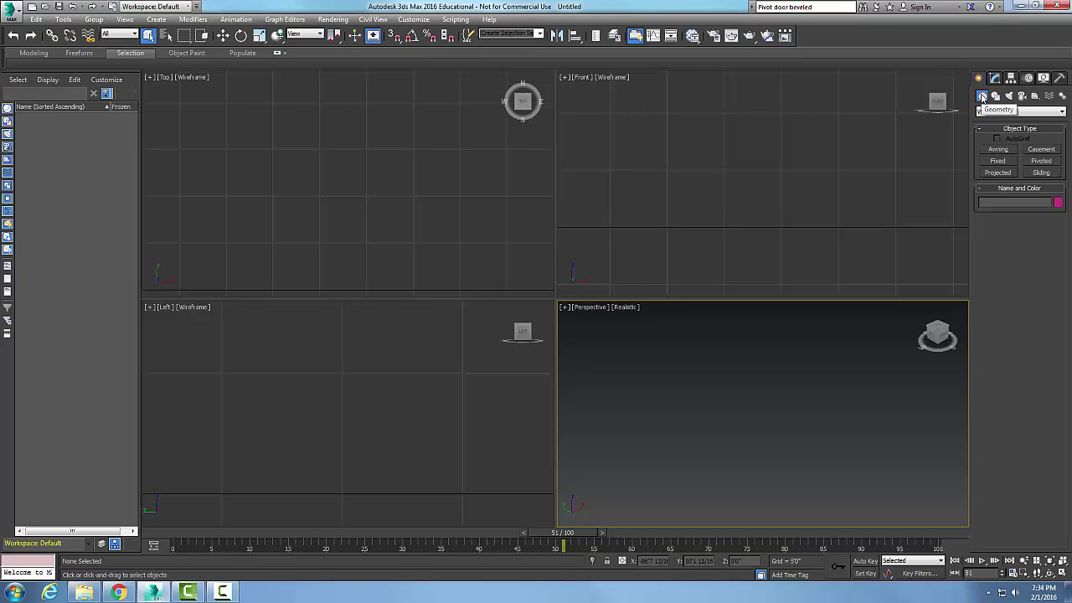
Switch the Create panel's geometry category to Windows
{"action": "left_click", "coordinate": [1062, 111]}
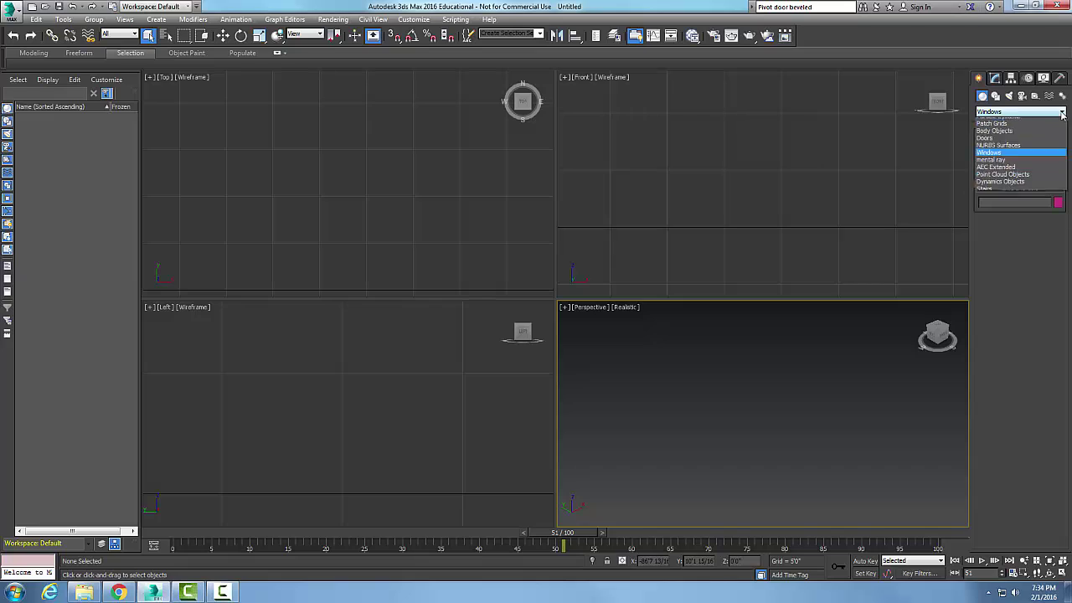
{"action": "left_click", "coordinate": [990, 179]}
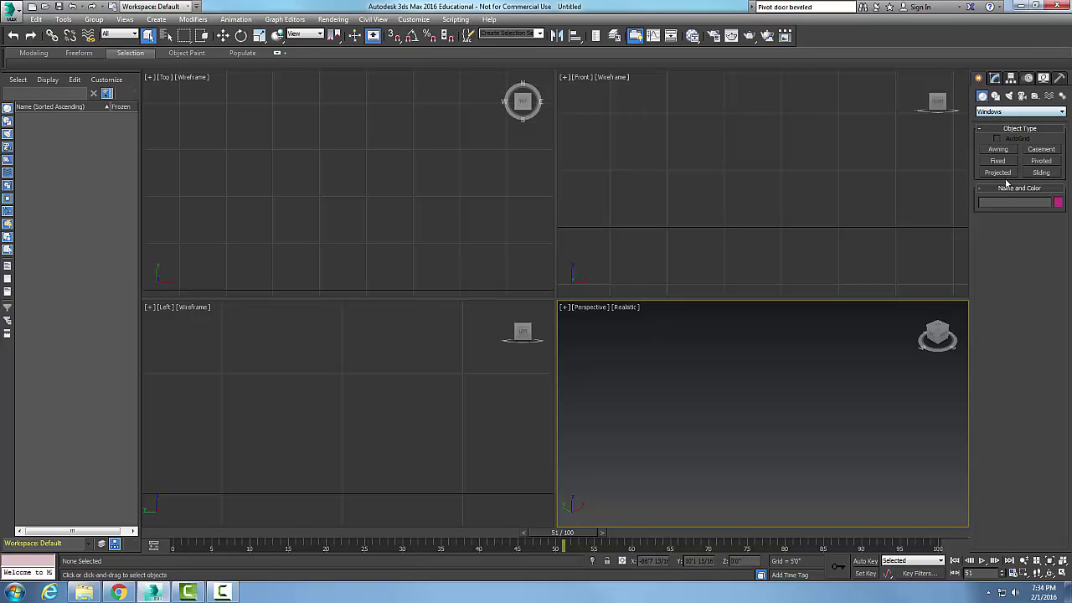
Create CasementWindow001 in the Top viewport, setting its width, depth and height
{"action": "left_click", "coordinate": [1042, 149]}
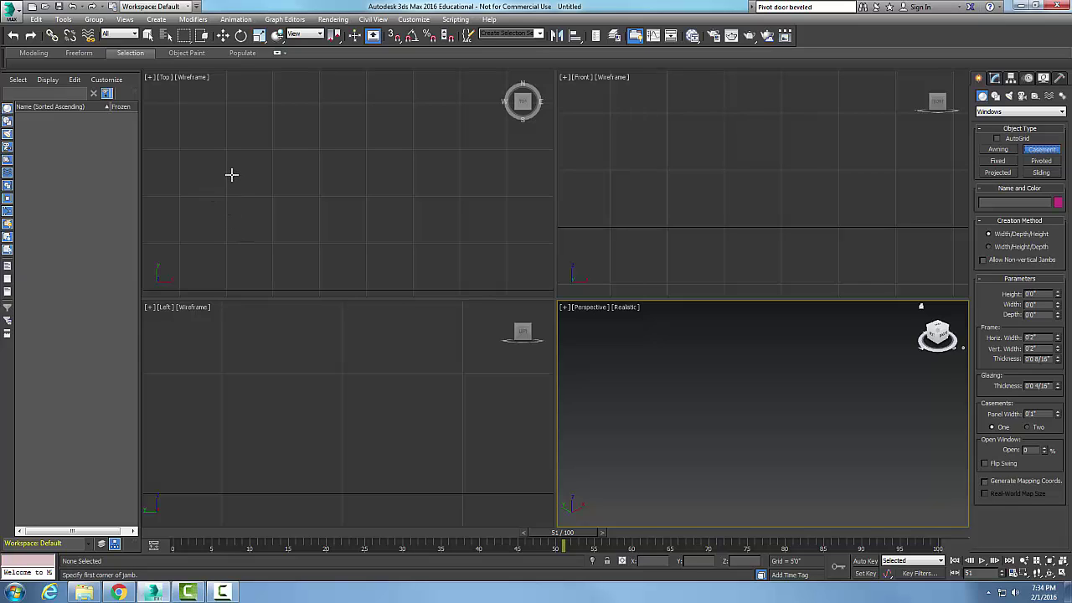
{"action": "left_click_drag", "start_coordinate": [232, 174], "coordinate": [276, 174]}
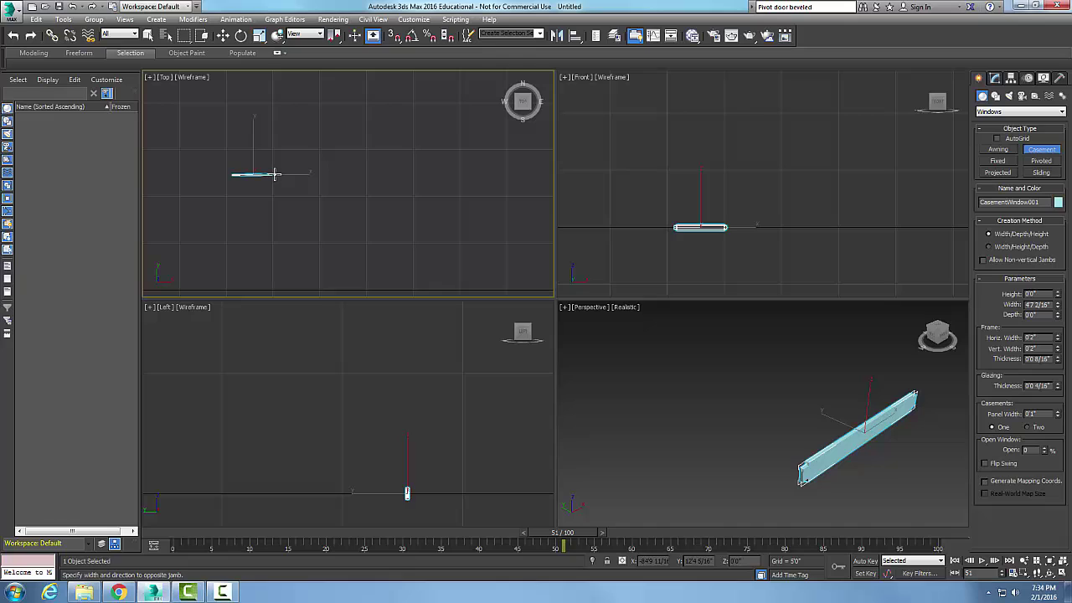
{"action": "left_click_drag", "start_coordinate": [275, 175], "coordinate": [275, 173]}
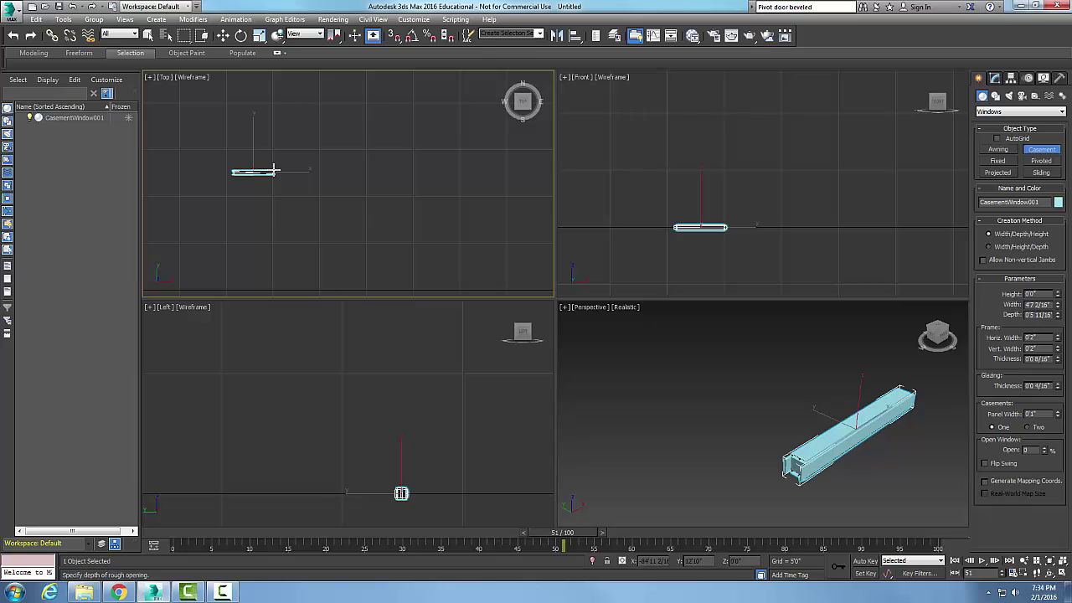
{"action": "left_click", "coordinate": [274, 171]}
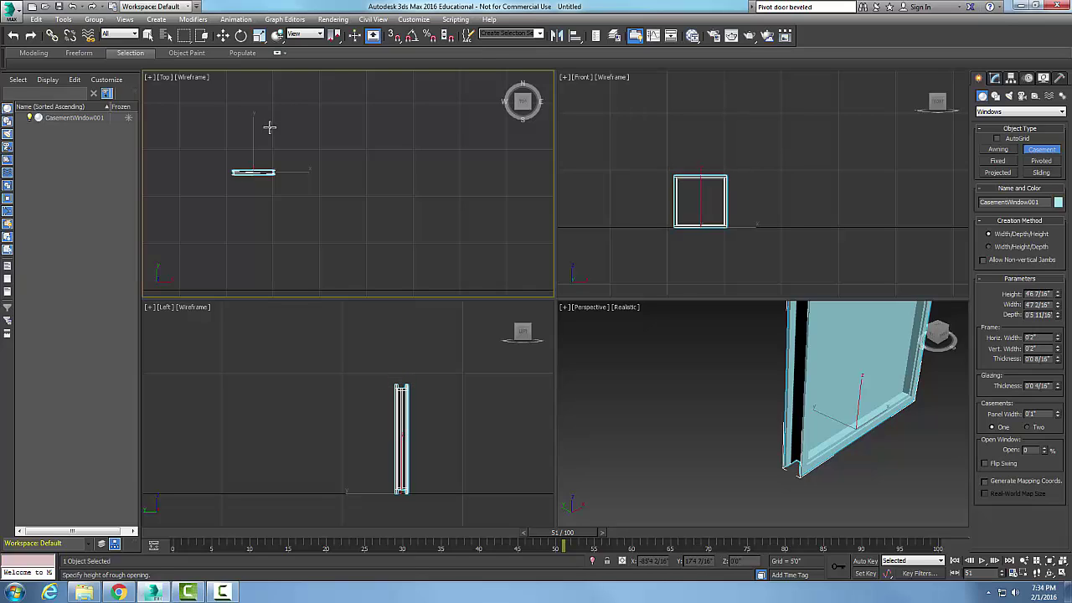
{"action": "left_click", "coordinate": [269, 129]}
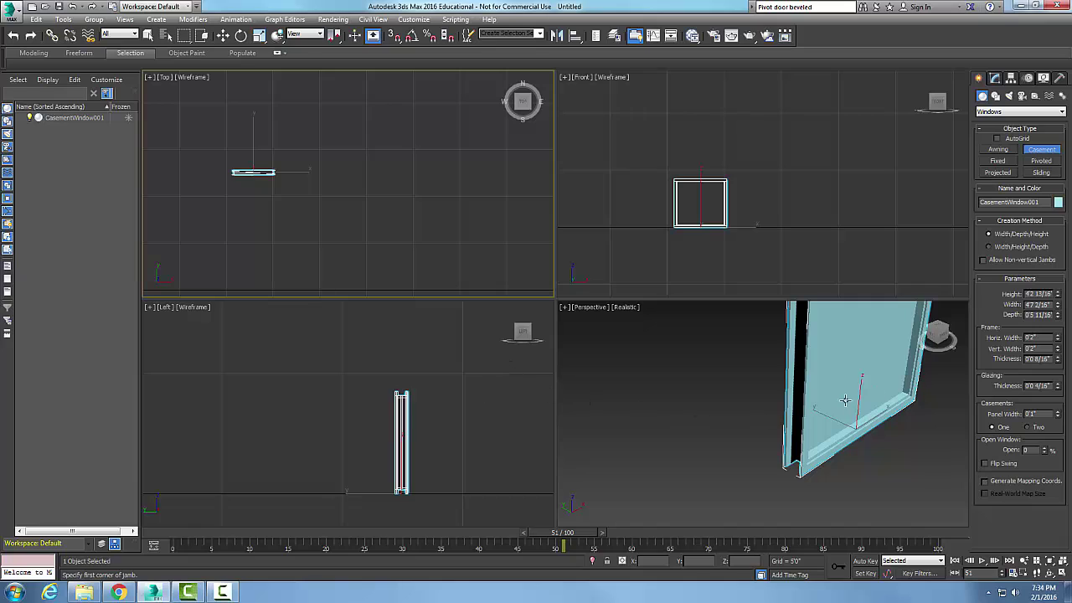
Activate the Perspective view, zoom it to extents and maximize it
{"action": "left_click", "coordinate": [702, 397]}
{"action": "left_click_drag", "start_coordinate": [702, 397], "coordinate": [708, 396]}
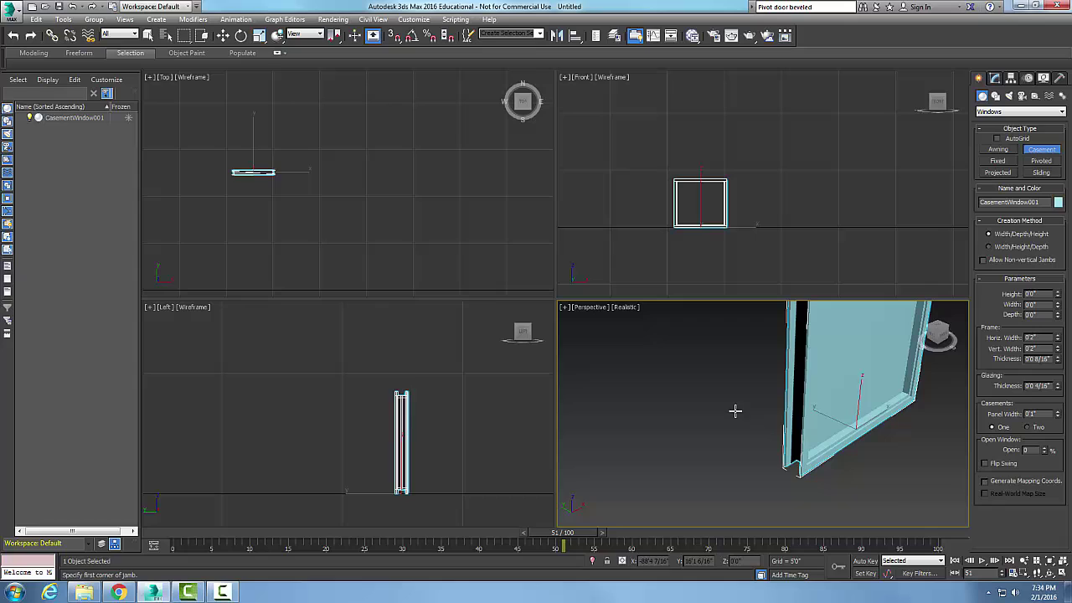
{"action": "left_click", "coordinate": [1049, 561]}
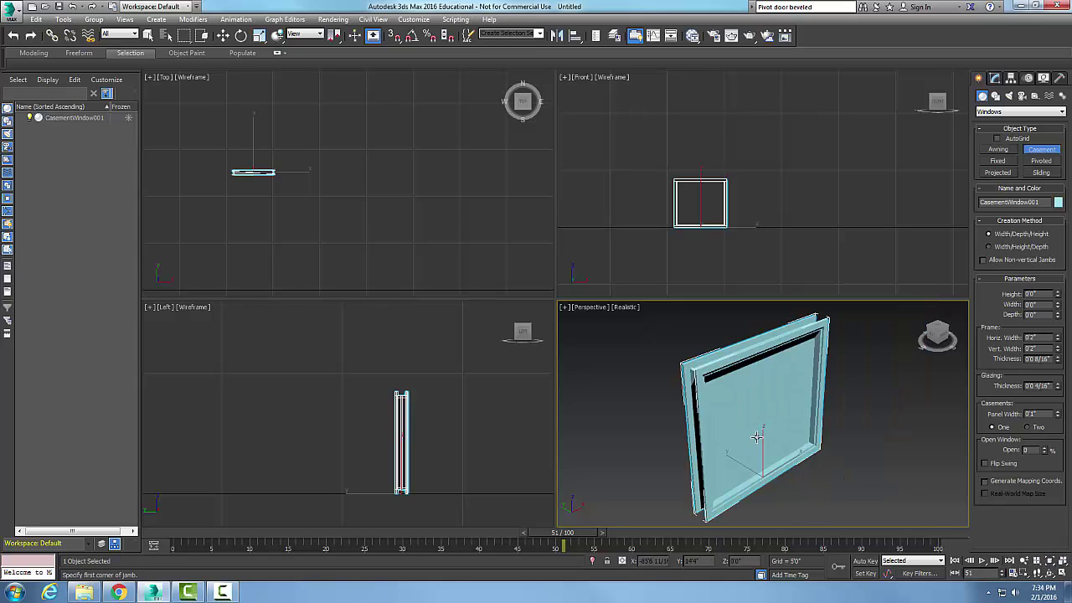
{"action": "left_click", "coordinate": [1065, 577]}
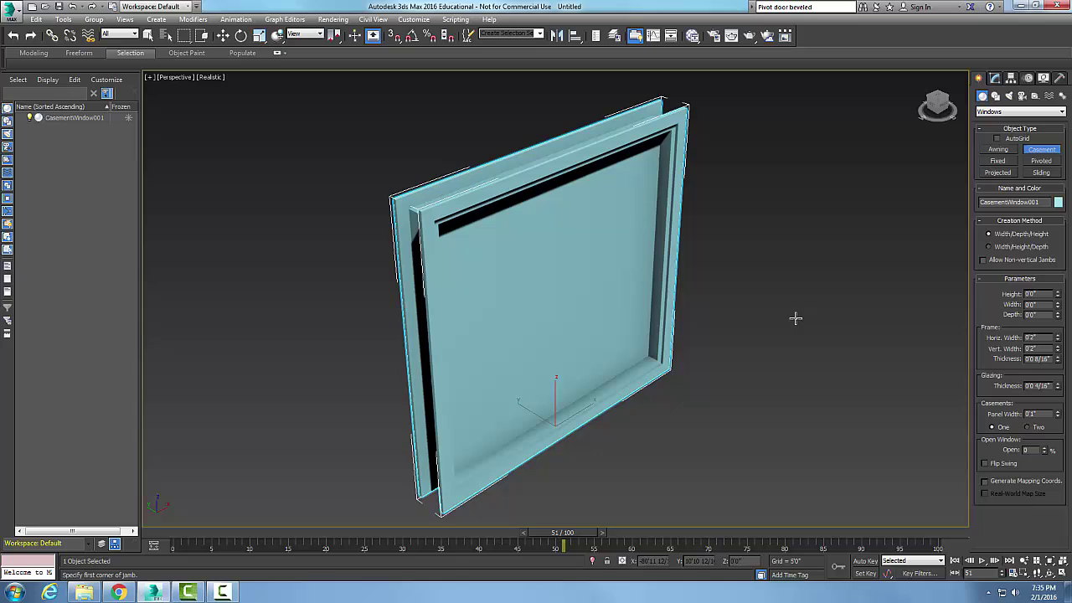
Cancel the stray second window, then set Height 4', Width 5' and Depth 5" in Modify
{"action": "left_click_drag", "start_coordinate": [414, 199], "coordinate": [419, 219]}
{"action": "right_click", "coordinate": [419, 226]}
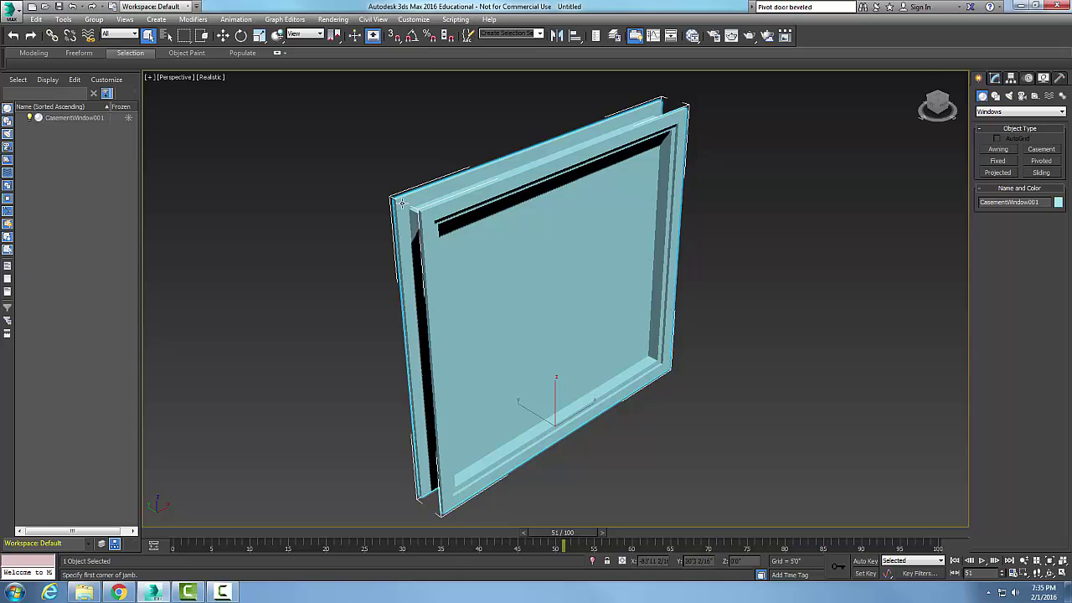
{"action": "left_click", "coordinate": [995, 77]}
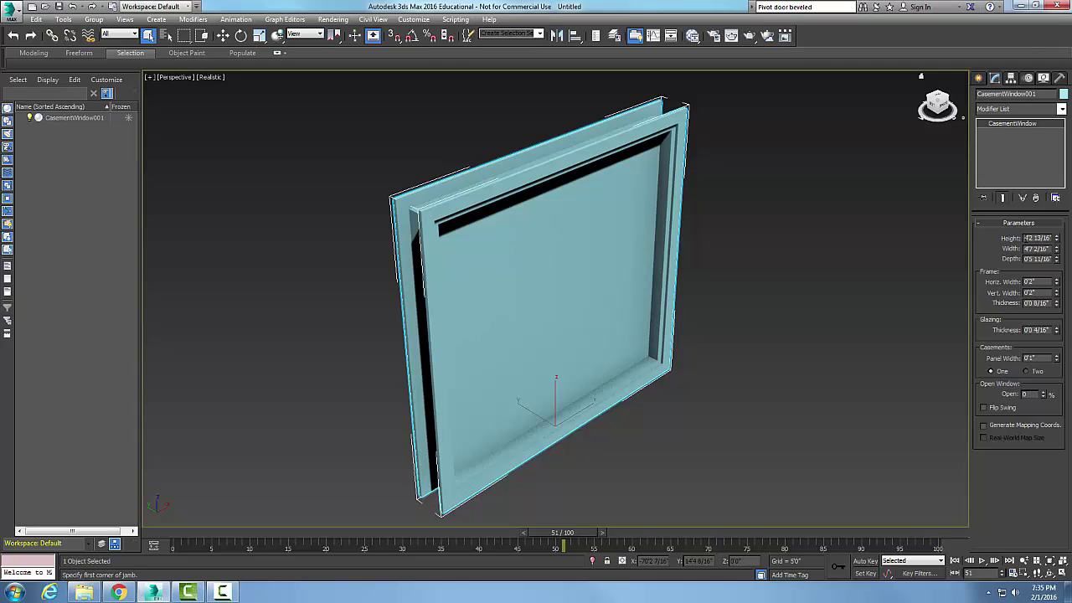
{"action": "type", "text": "4"}
{"action": "key", "text": "Return"}
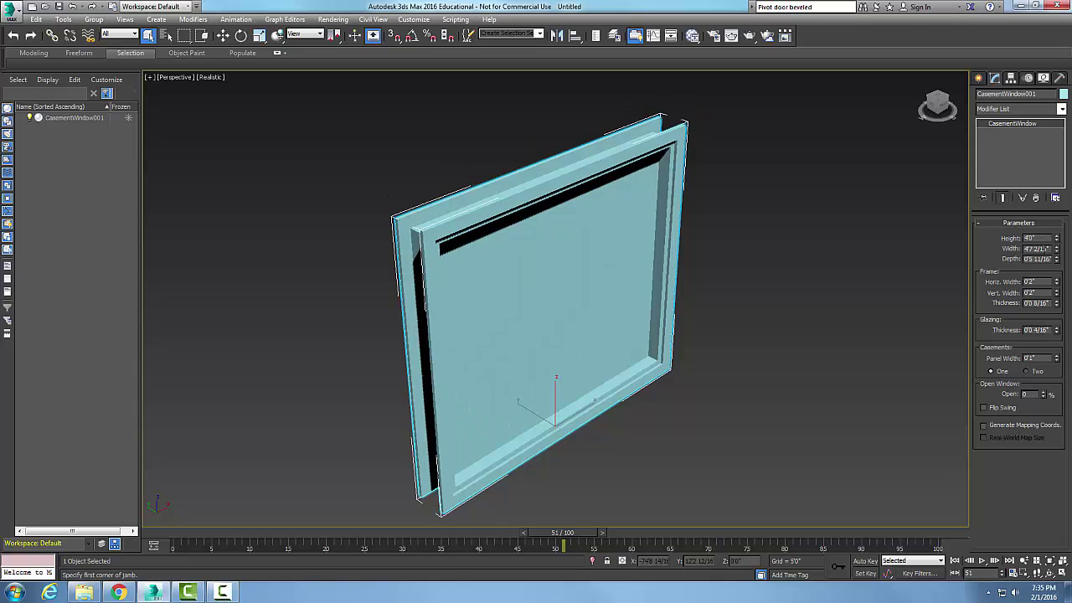
{"action": "key", "text": "Tab"}
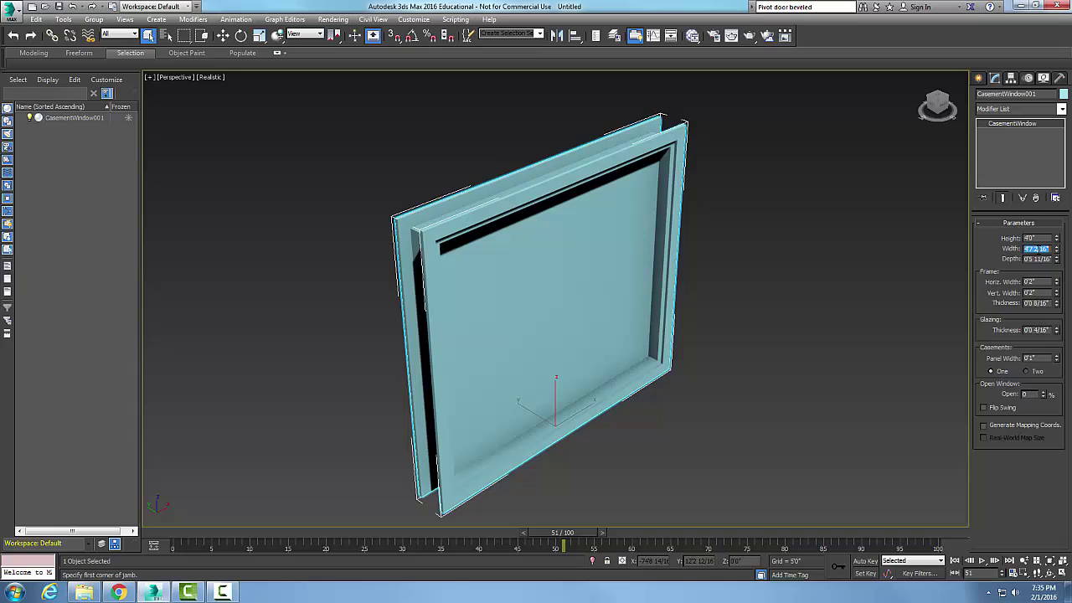
{"action": "type", "text": "5'"}
{"action": "key", "text": "Tab"}
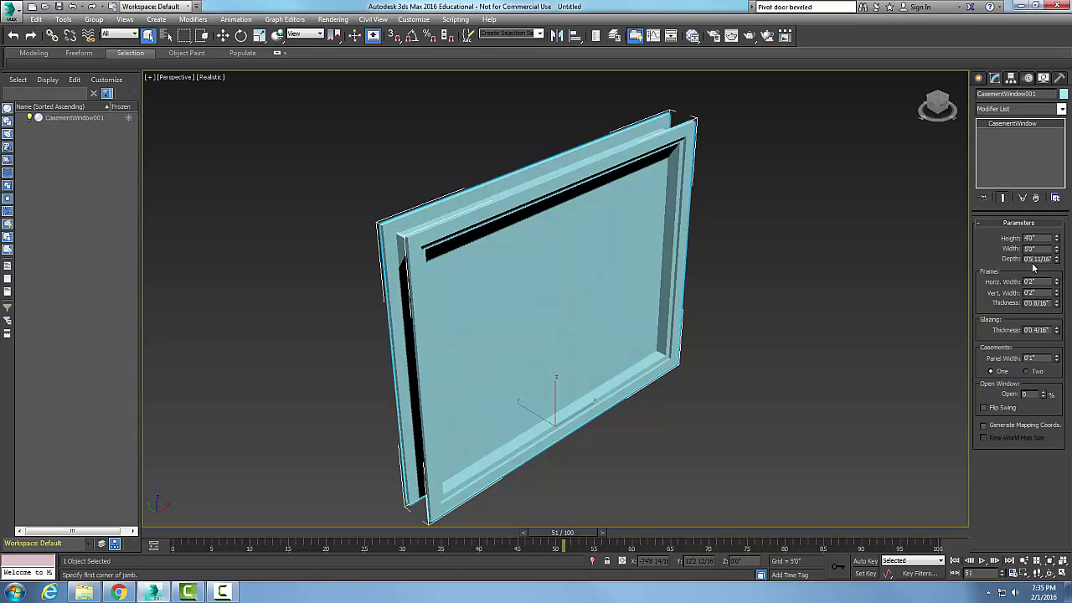
{"action": "left_click", "coordinate": [1036, 281]}
{"action": "key", "text": "Return"}
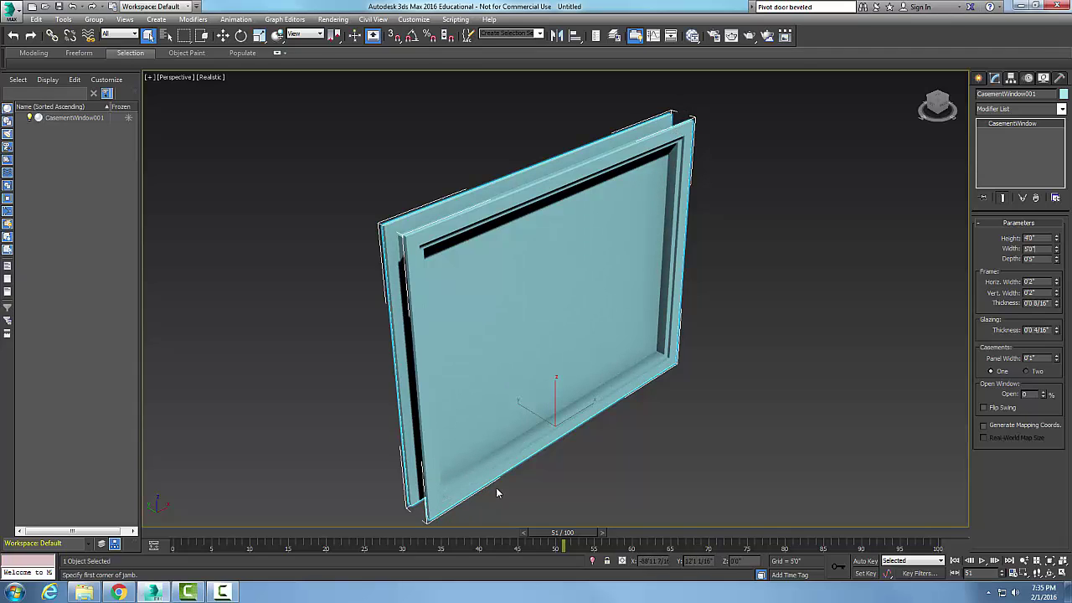
{"action": "left_click_drag", "start_coordinate": [1037, 282], "coordinate": [1019, 285]}
{"action": "key", "text": "Tab"}
{"action": "key", "text": "Tab"}
Set Casements to Two and the Open percentage to 45
{"action": "left_click", "coordinate": [1029, 371]}
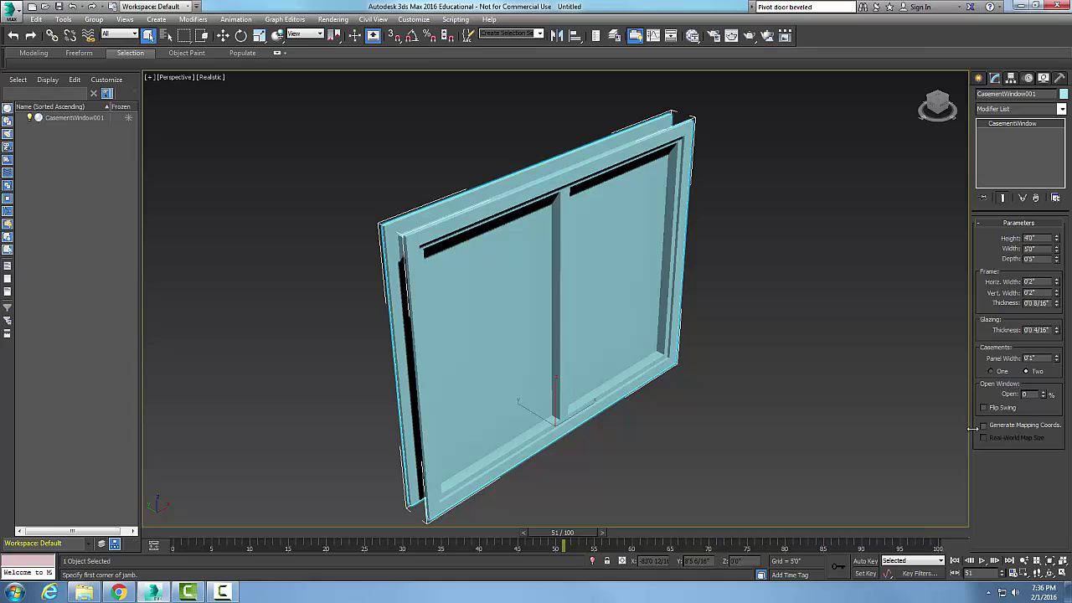
{"action": "double_click", "coordinate": [1025, 394]}
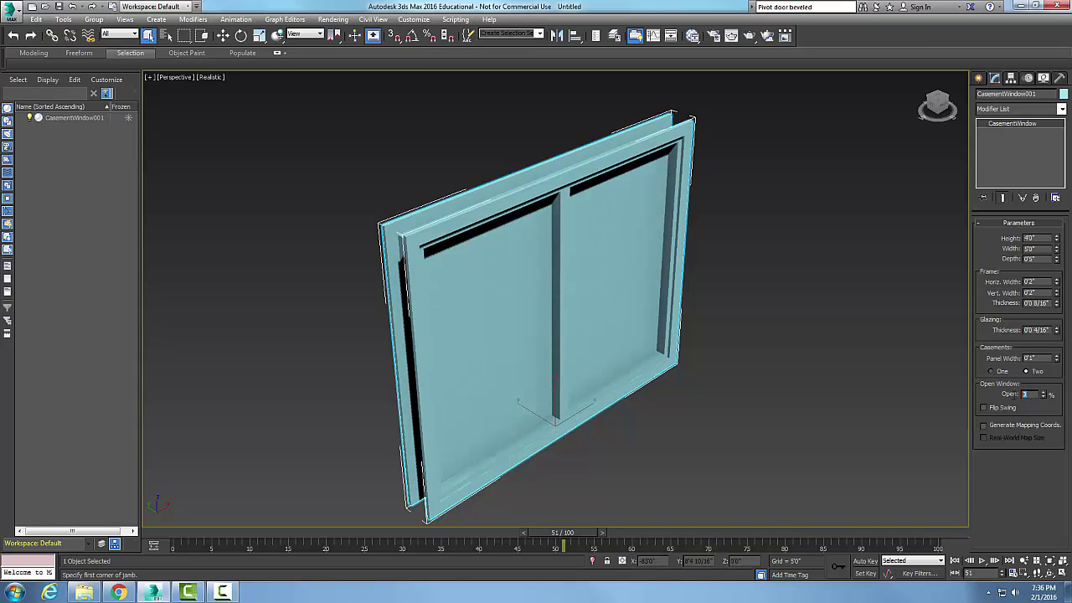
{"action": "type", "text": "3"}
{"action": "key", "text": "Return"}
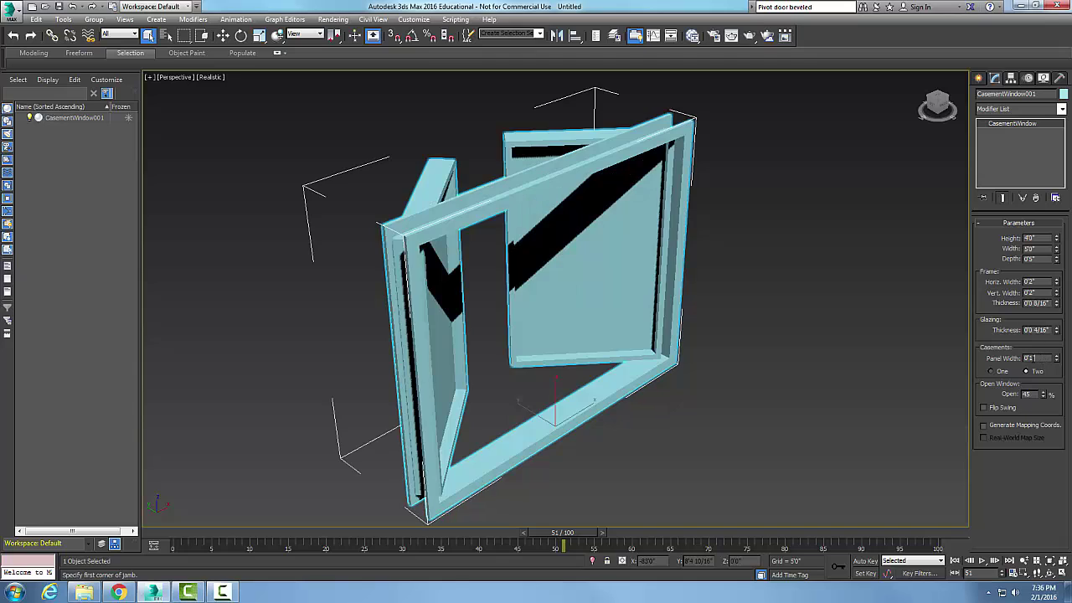
{"action": "left_click", "coordinate": [991, 371]}
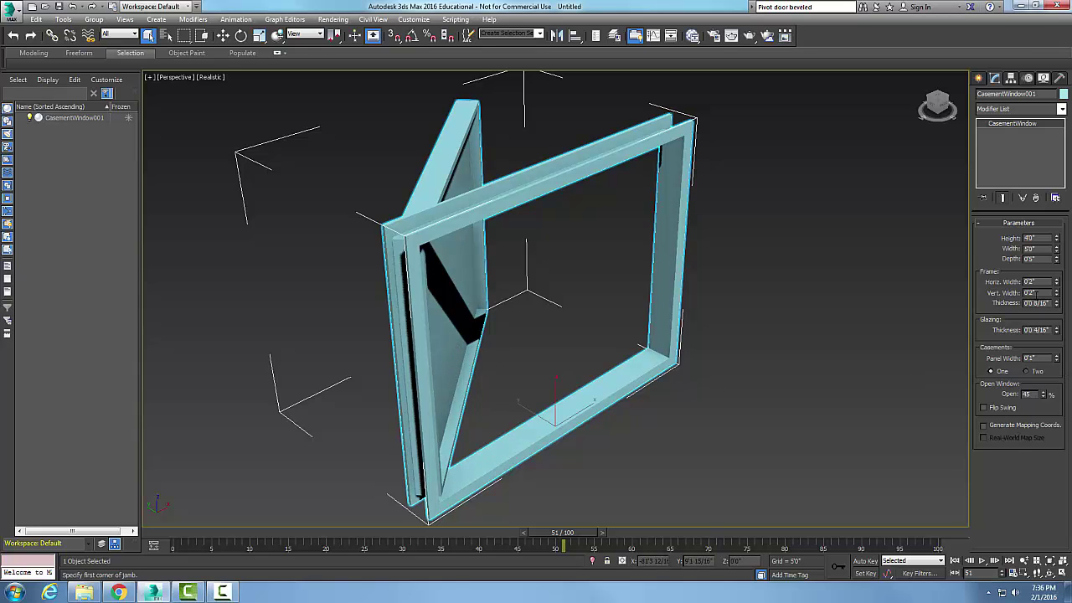
{"action": "left_click", "coordinate": [1026, 372]}
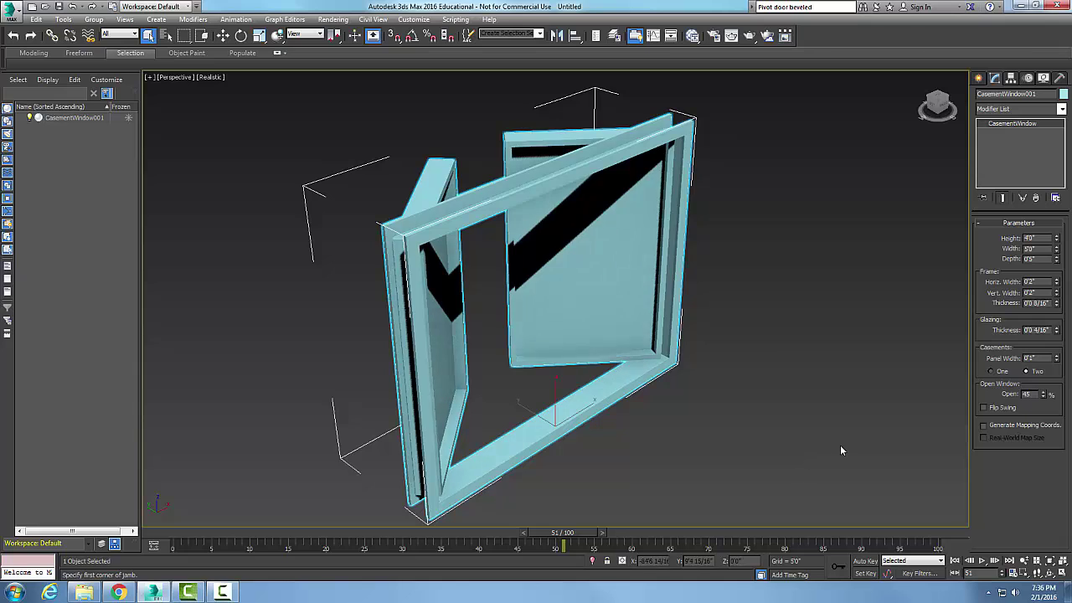
Turn on Flip Swing and lower the Open percentage to 30
{"action": "middle_click_drag", "start_coordinate": [810, 444], "coordinate": [804, 421]}
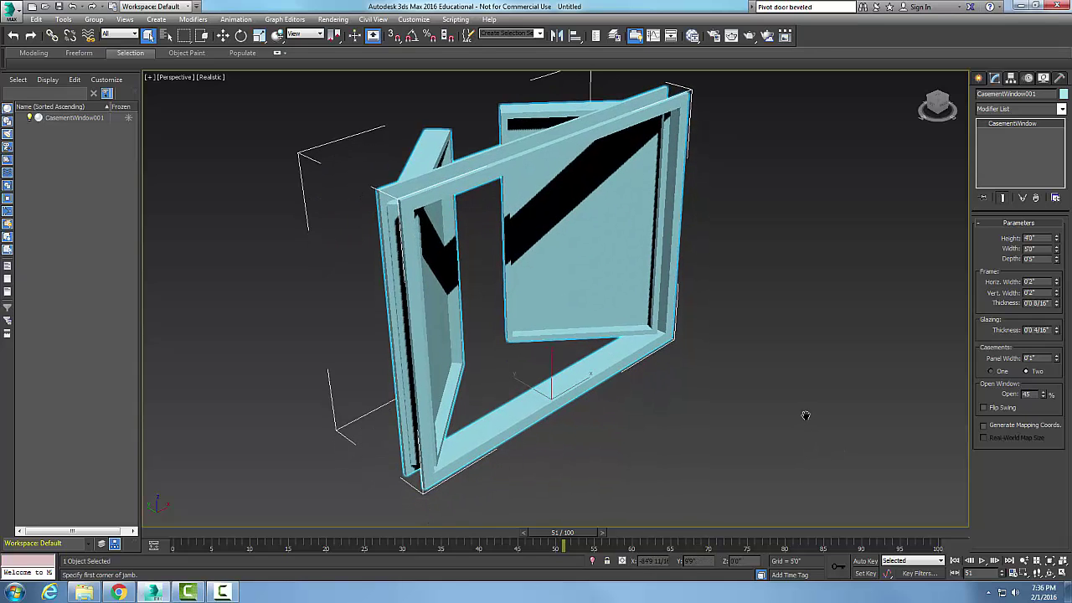
{"action": "left_click", "coordinate": [984, 408]}
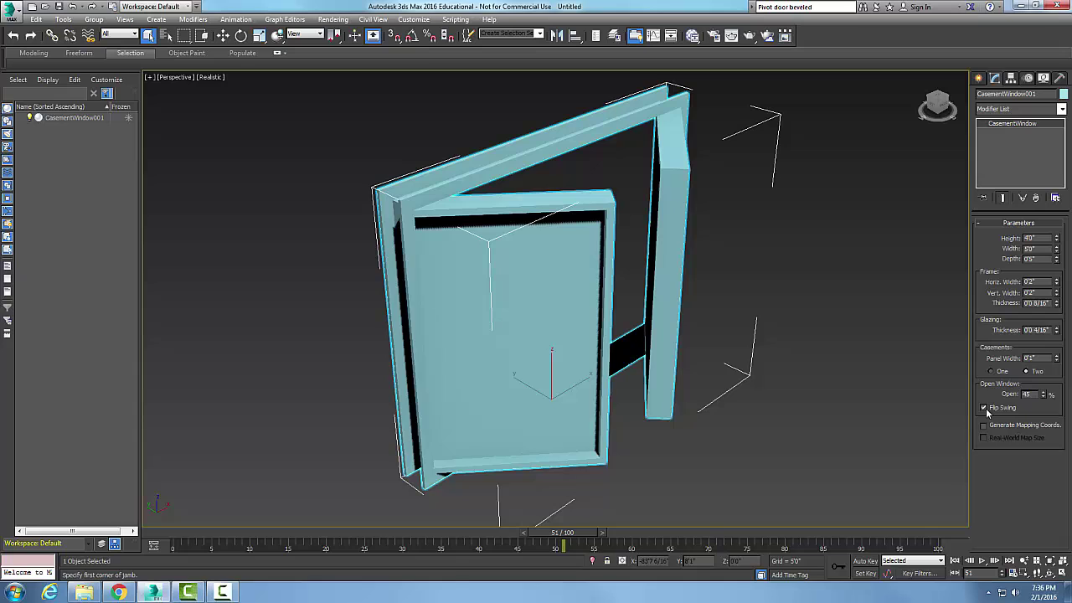
{"action": "left_click", "coordinate": [984, 408]}
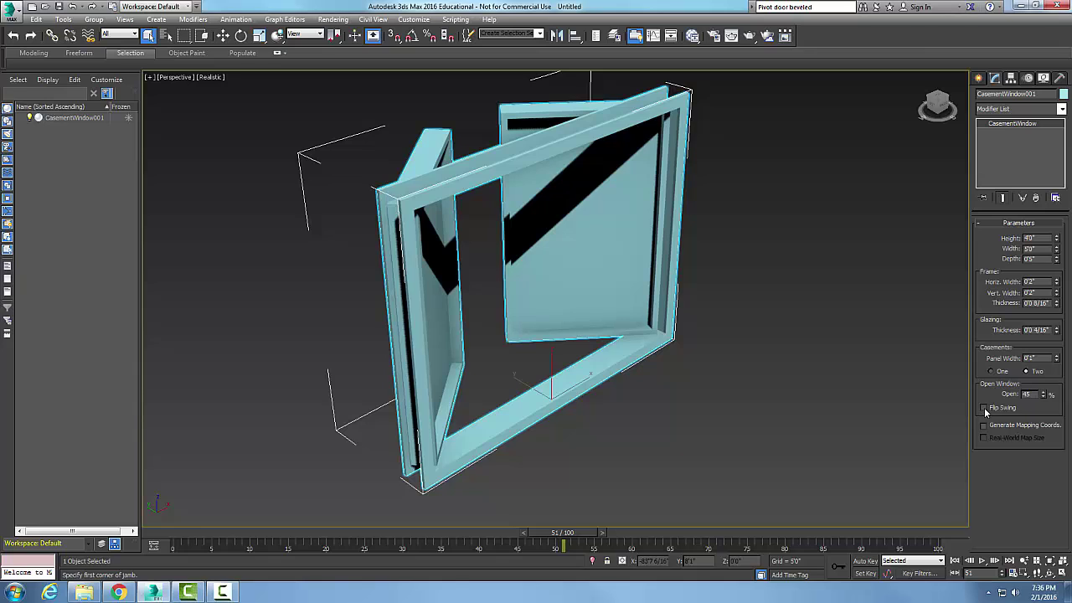
{"action": "left_click", "coordinate": [984, 408]}
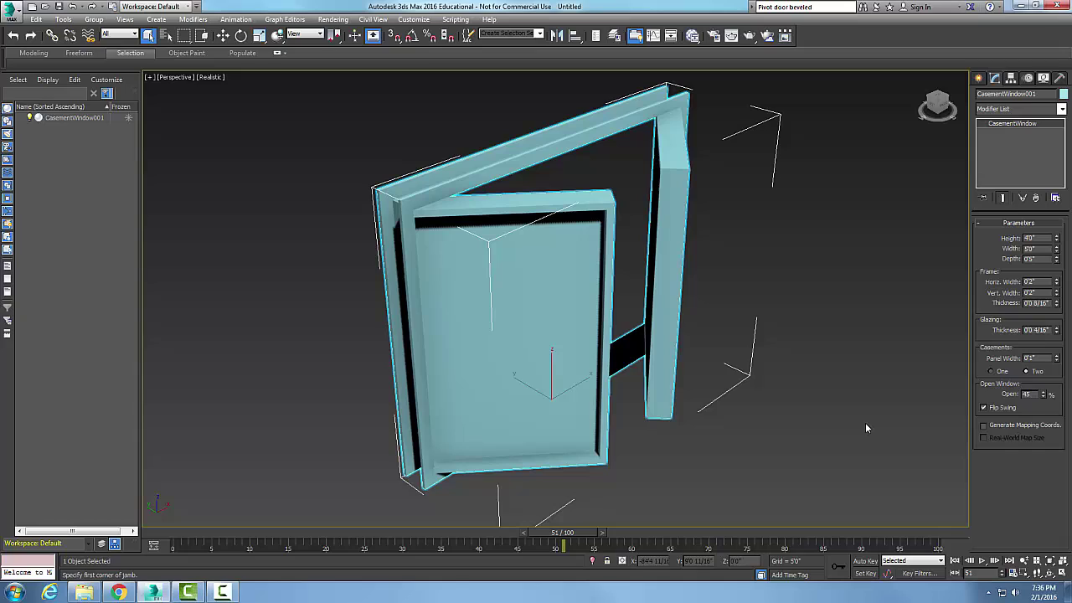
{"action": "double_click", "coordinate": [1028, 394]}
{"action": "type", "text": "30"}
{"action": "key", "text": "Return"}
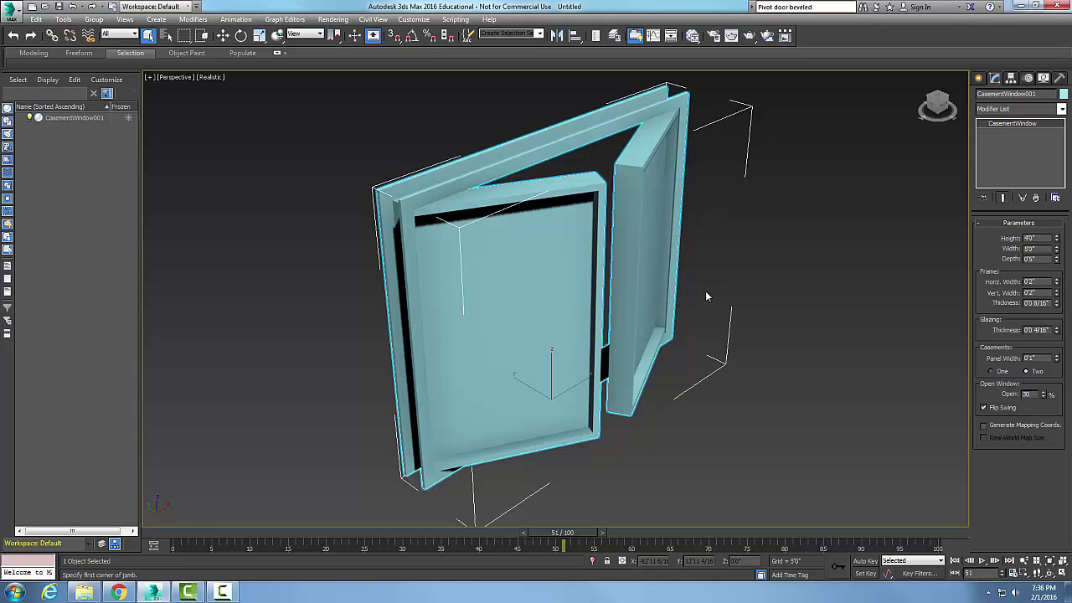
Return to the Create panel with the Windows category selected
{"action": "left_click", "coordinate": [978, 78]}
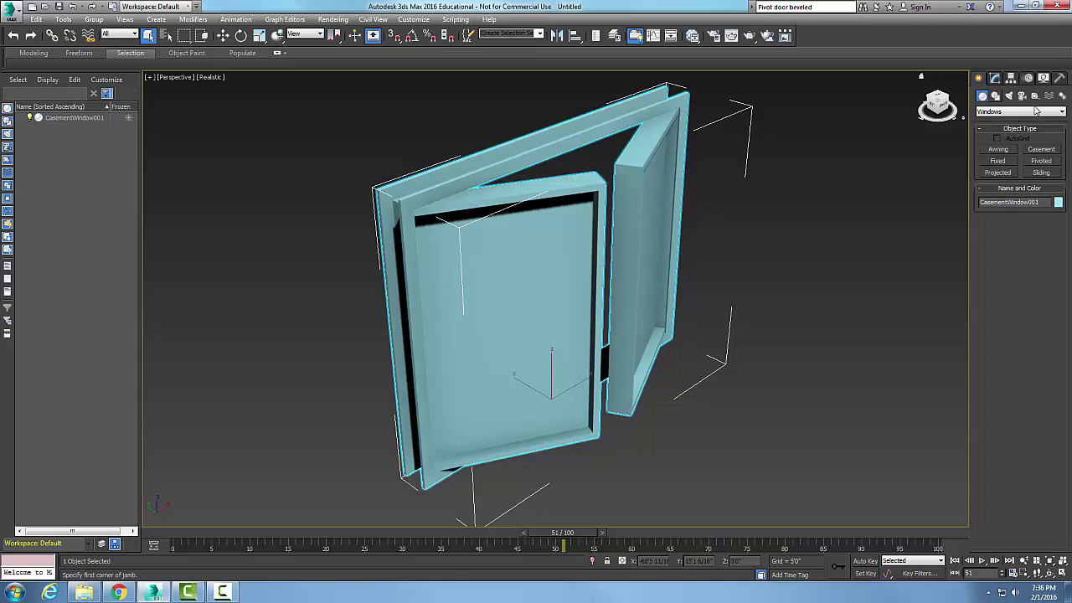
{"action": "left_click", "coordinate": [1062, 112]}
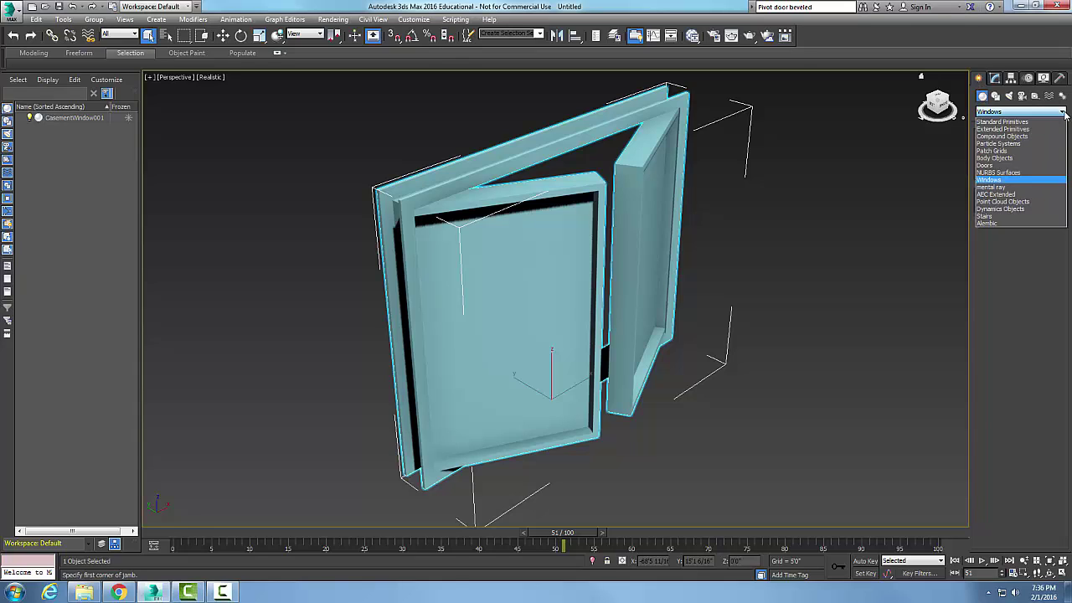
{"action": "left_click", "coordinate": [1010, 174]}
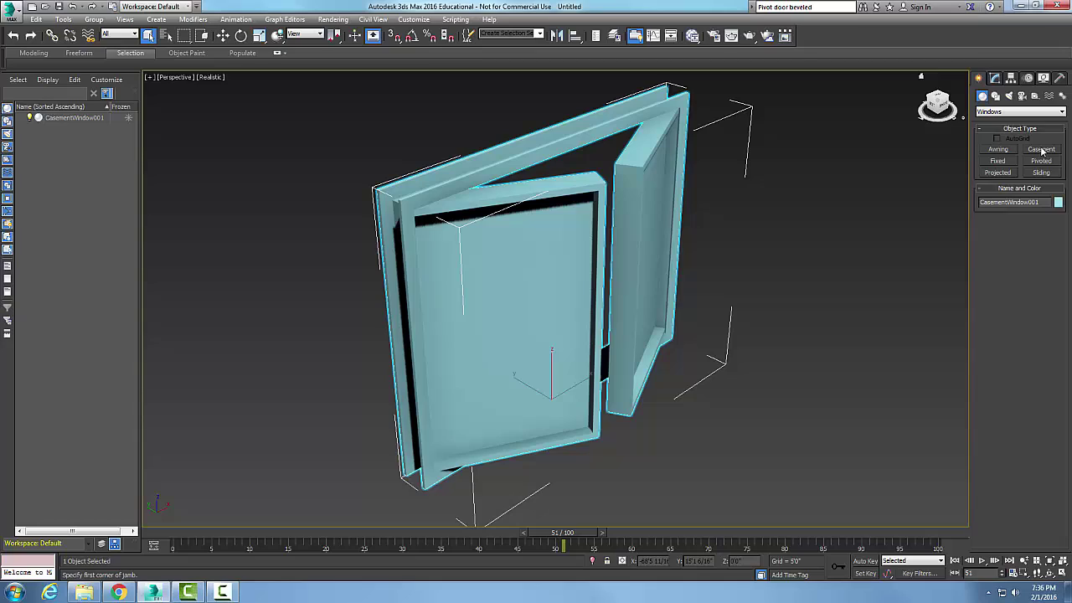